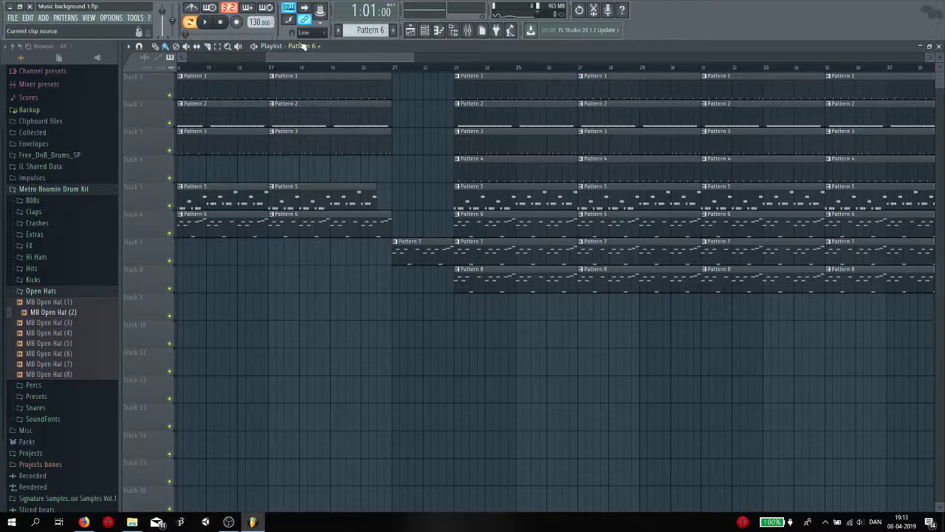
Look over the full arrangement of pattern clips across the playlist tracks
{"action": "left_click_drag", "start_coordinate": [338, 58], "coordinate": [259, 69]}
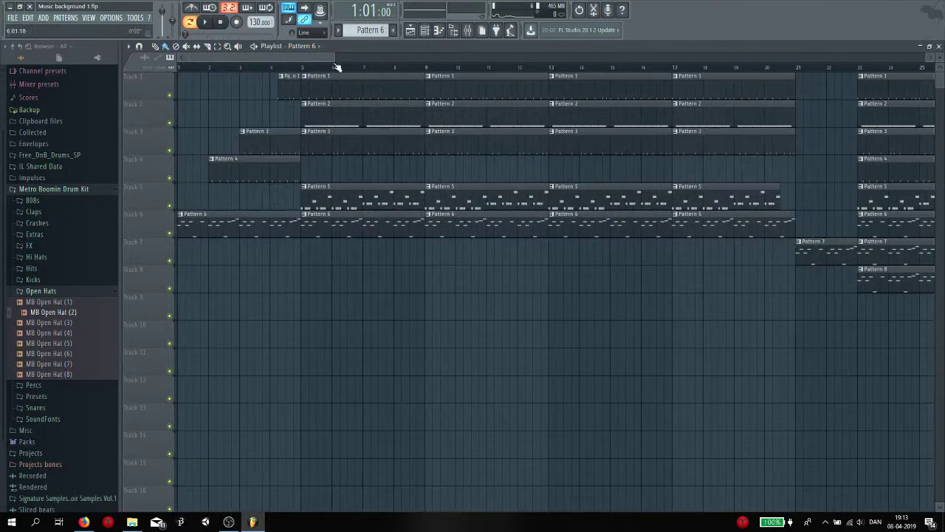
{"action": "left_click_drag", "start_coordinate": [333, 58], "coordinate": [470, 53]}
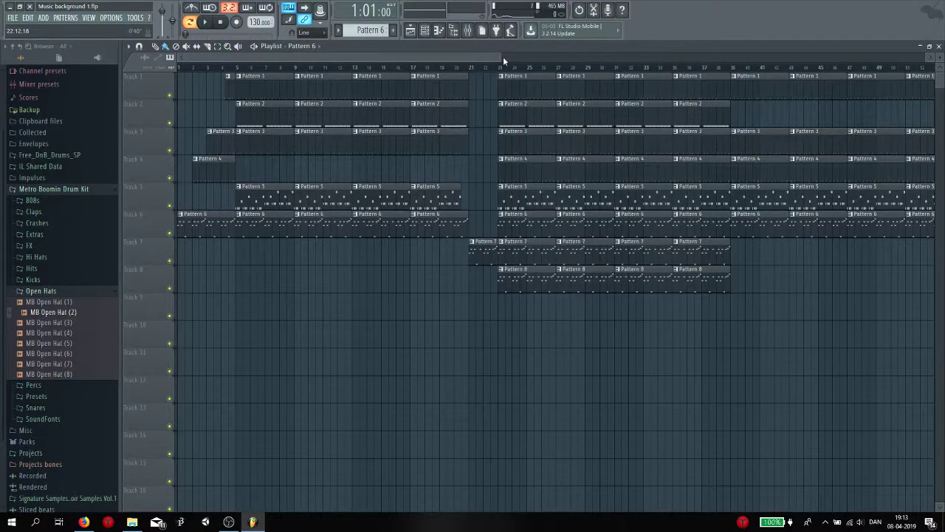
{"action": "left_click_drag", "start_coordinate": [500, 58], "coordinate": [456, 55]}
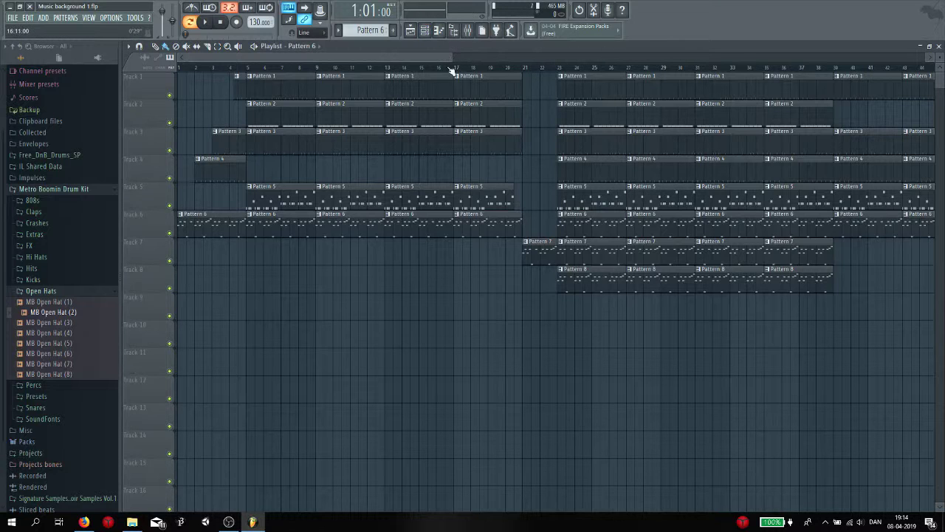
{"action": "left_click_drag", "start_coordinate": [452, 57], "coordinate": [375, 39]}
Open the channel rack and inspect the preset loaded in the first Nexus channel
{"action": "left_click", "coordinate": [424, 31]}
{"action": "left_click_drag", "start_coordinate": [255, 13], "coordinate": [254, 21]}
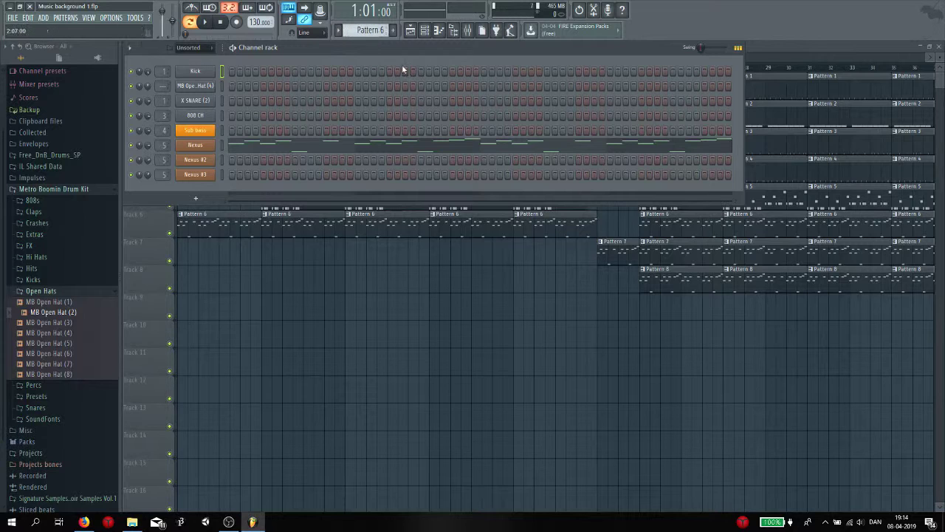
{"action": "left_click", "coordinate": [197, 146]}
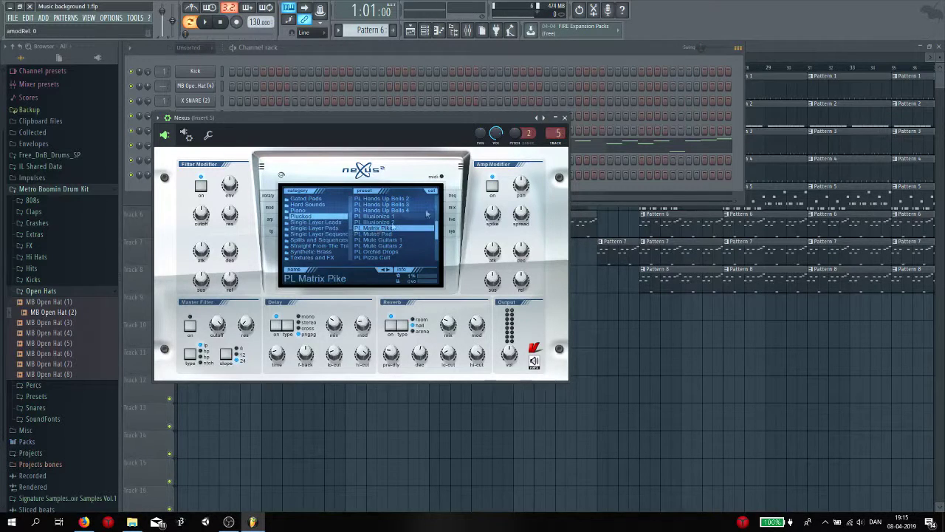
{"action": "left_click", "coordinate": [564, 118]}
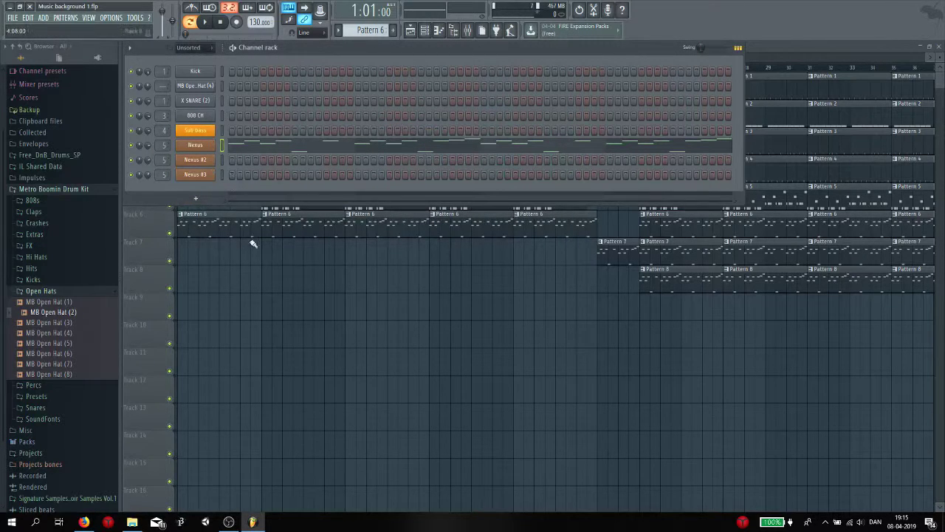
Play a series of test notes on the first Nexus channel to hear its sound
{"action": "key", "text": "q"}
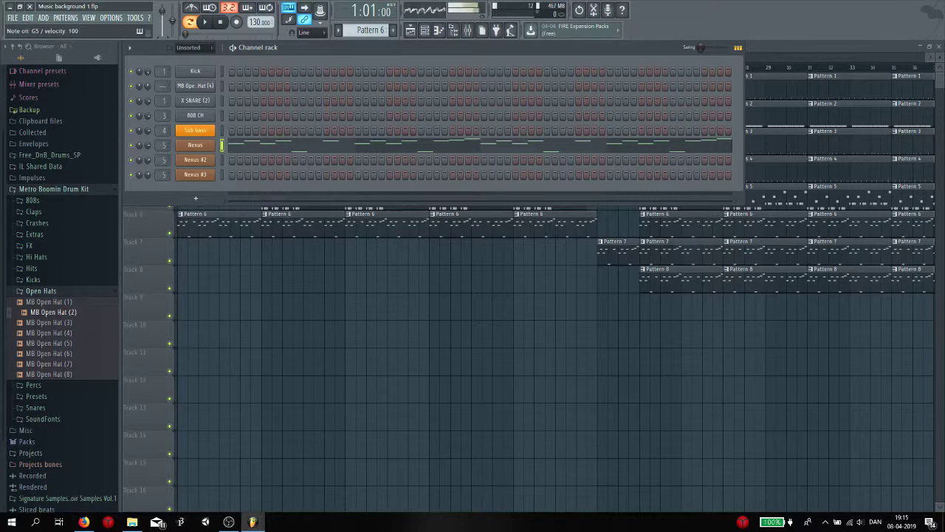
{"action": "key", "text": "w"}
{"action": "key", "text": "3"}
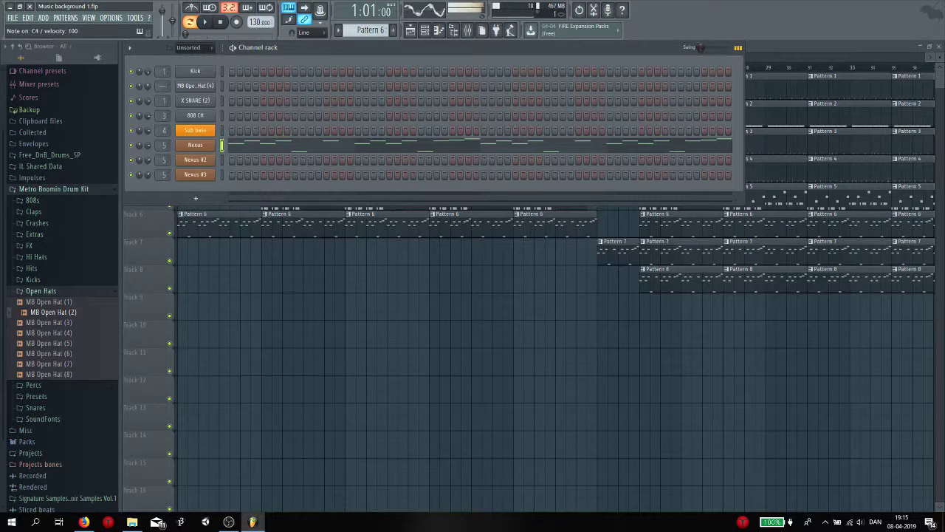
{"action": "key", "text": "r"}
{"action": "key", "text": "d"}
{"action": "key", "text": "z"}
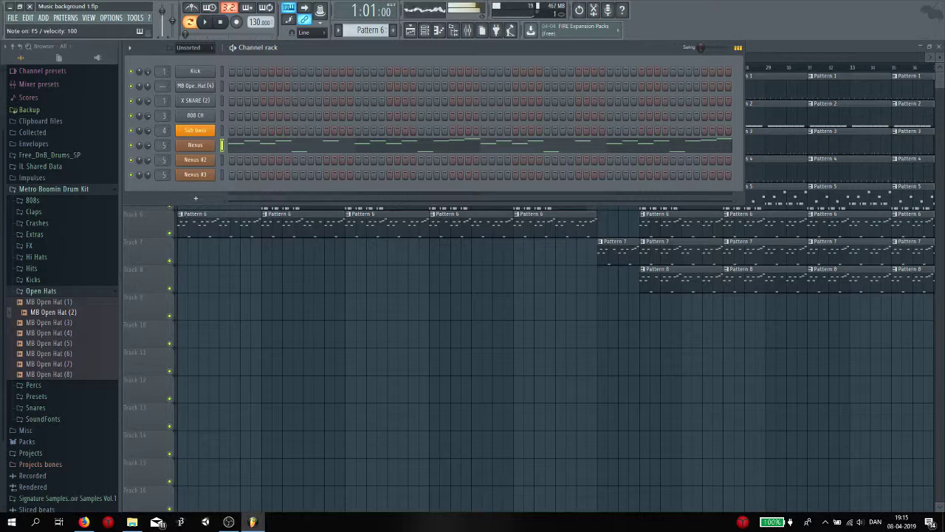
{"action": "key", "text": "z"}
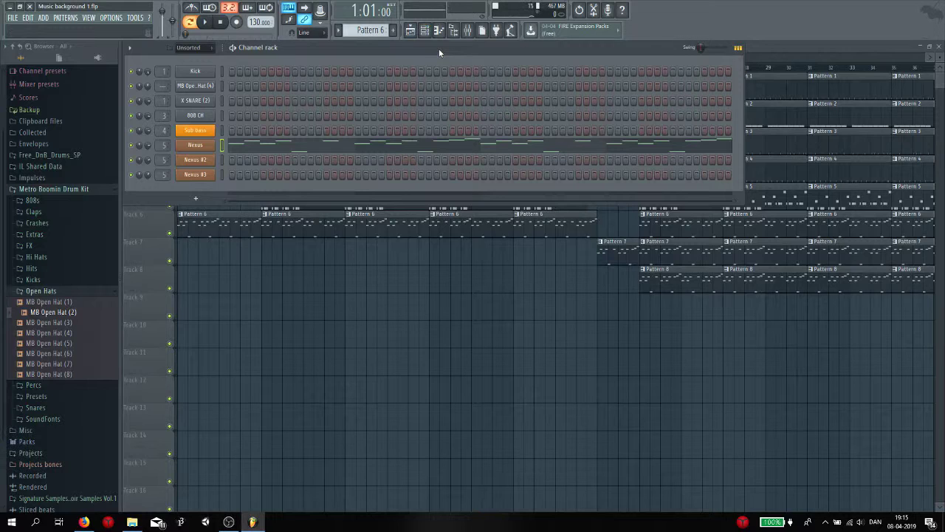
{"action": "key", "text": "v"}
{"action": "key", "text": "v"}
{"action": "key", "text": "v"}
{"action": "key", "text": "v"}
Show the Nexus melody of Pattern 6 in the piano roll and play it back with the metronome turned on
{"action": "right_click", "coordinate": [205, 145]}
{"action": "left_click", "coordinate": [221, 142]}
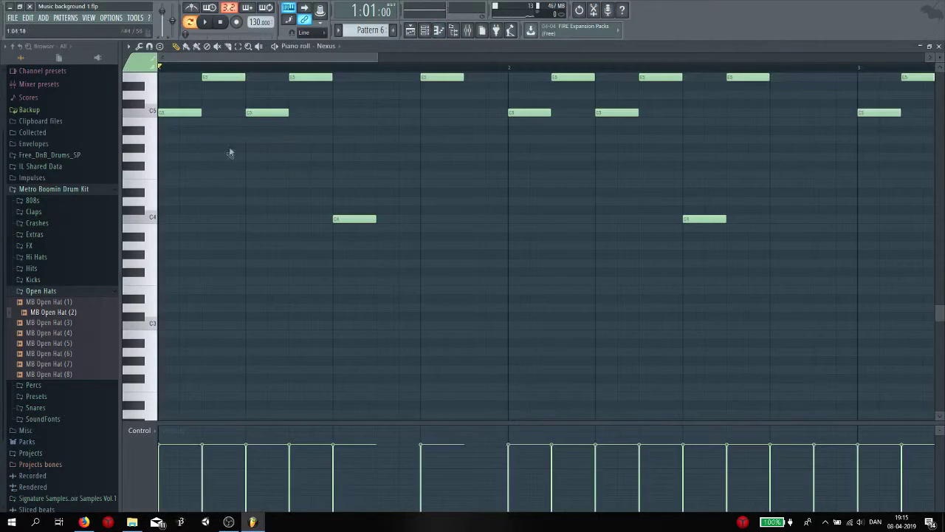
{"action": "left_click_drag", "start_coordinate": [378, 58], "coordinate": [668, 57]}
{"action": "scroll", "coordinate": [607, 232], "scroll_direction": "up", "scroll_amount": 4}
{"action": "key", "text": "space"}
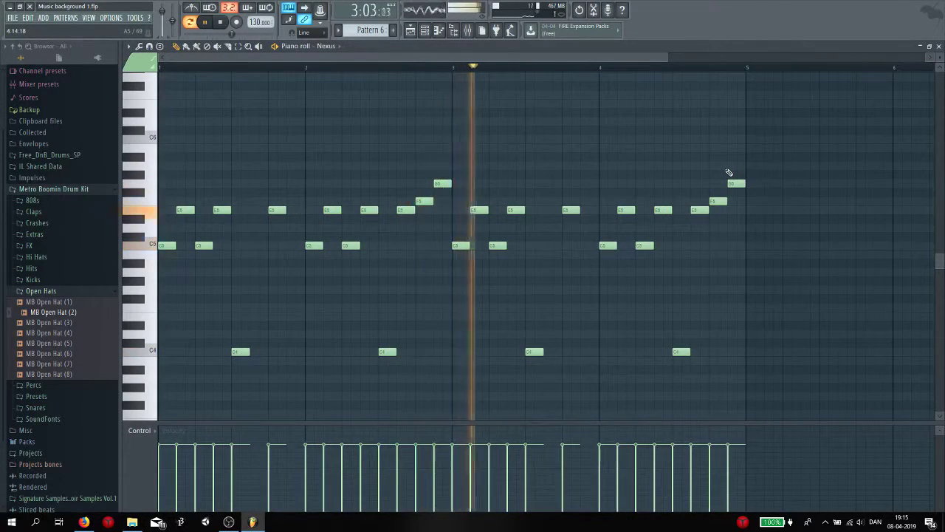
{"action": "left_click", "coordinate": [193, 9]}
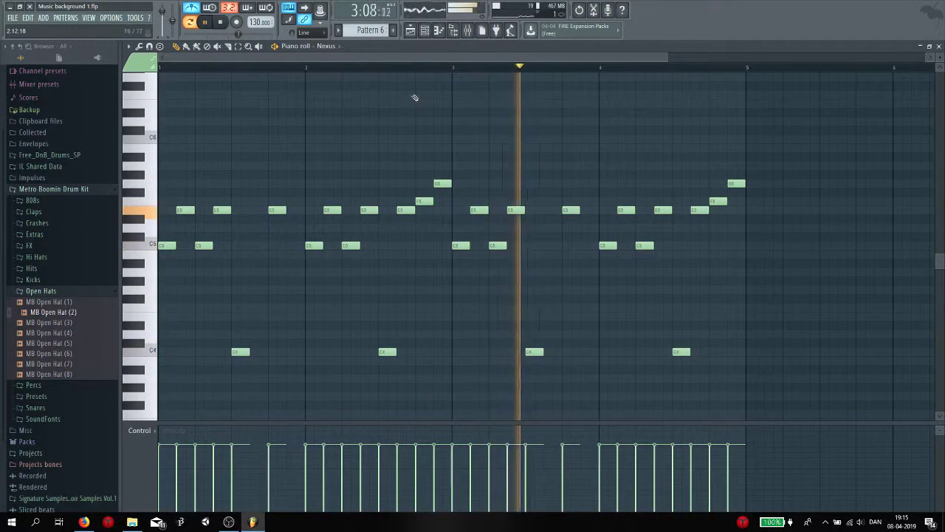
{"action": "key", "text": "space"}
Switch the channel rack to Pattern 1 and listen to its Kick sequence
{"action": "left_click", "coordinate": [424, 31]}
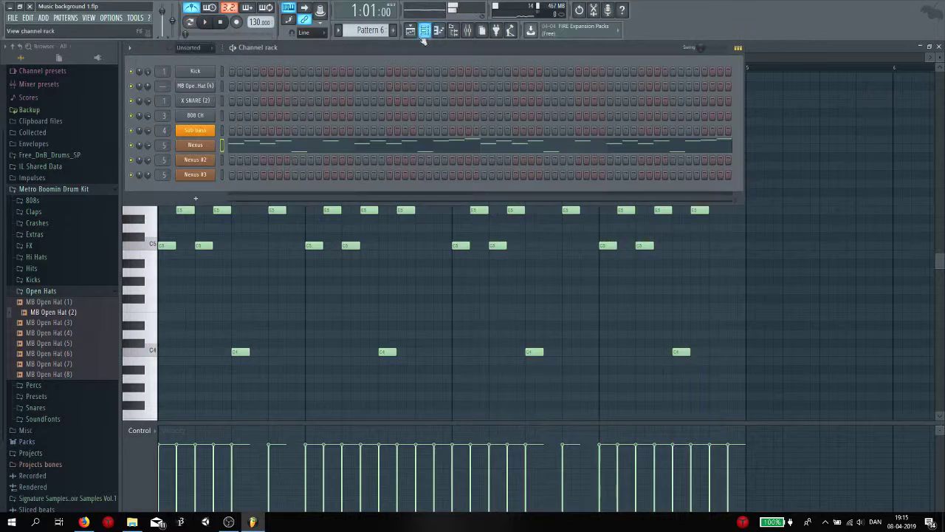
{"action": "scroll", "coordinate": [372, 31], "scroll_direction": "up", "scroll_amount": 5}
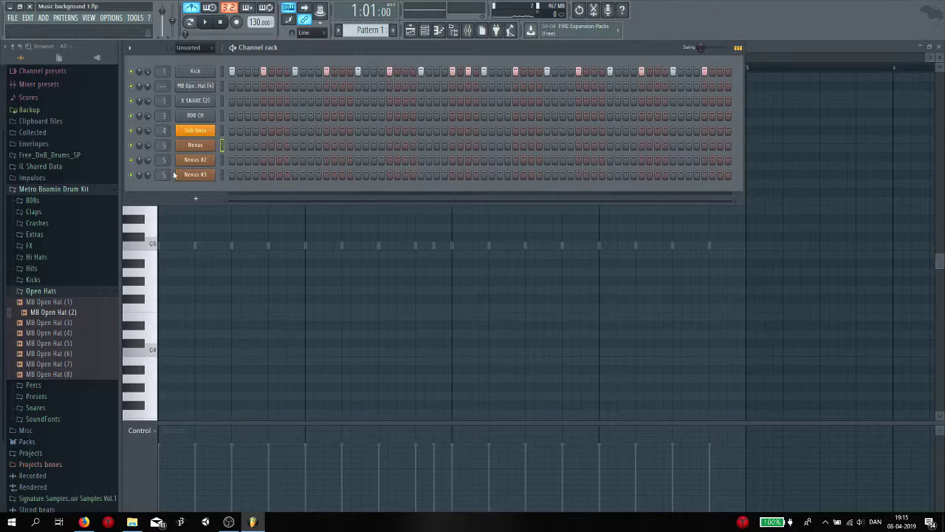
{"action": "left_click", "coordinate": [222, 71]}
{"action": "key", "text": "space"}
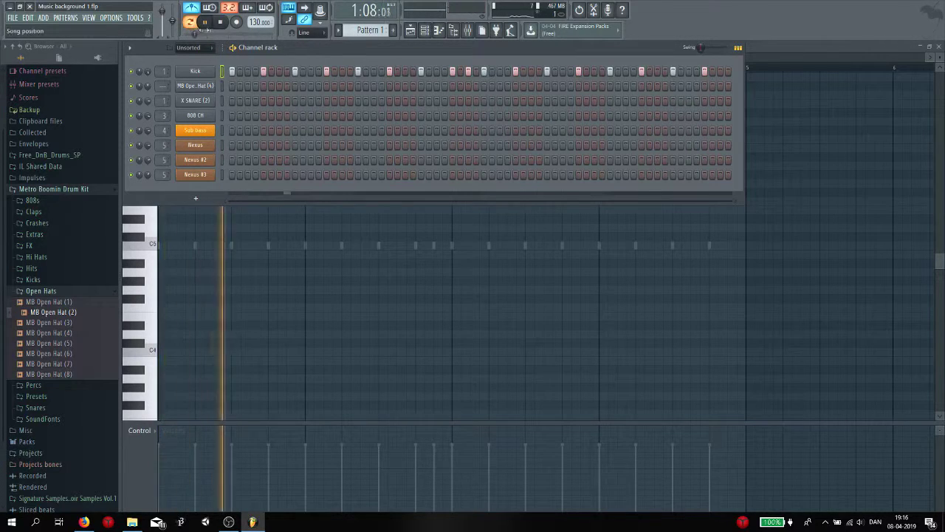
{"action": "key", "text": "space"}
{"action": "key", "text": "space"}
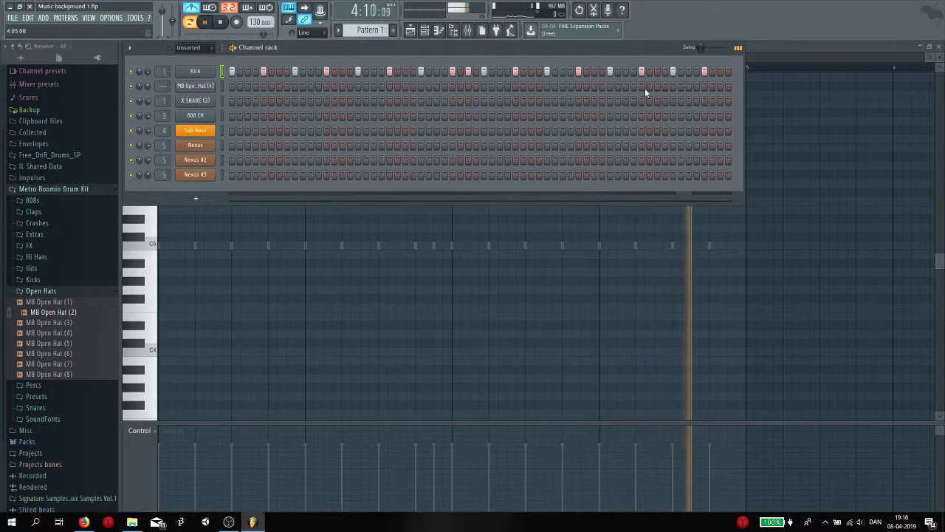
{"action": "key", "text": "space"}
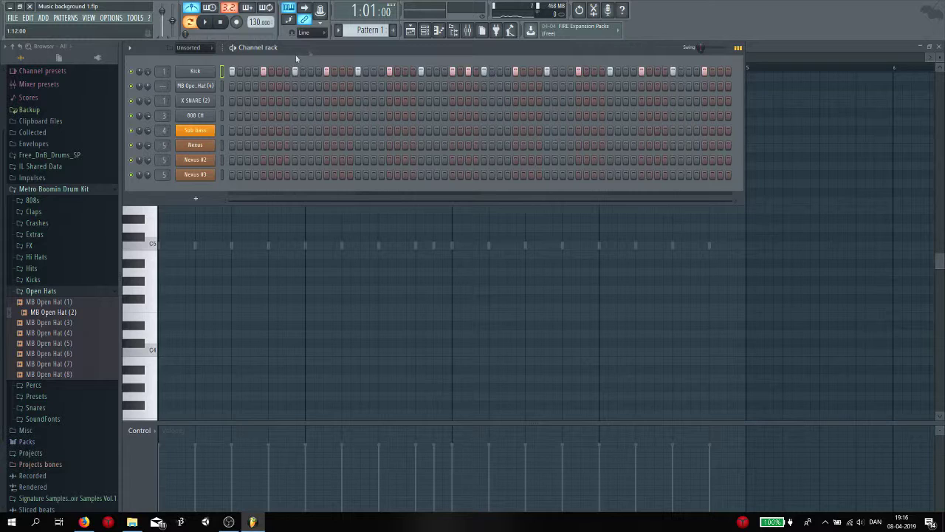
Try MB Open Hat (4) hits on steps 5 and 13 of Pattern 1 against the kick, then remove them
{"action": "left_click", "coordinate": [263, 86]}
{"action": "key", "text": "space"}
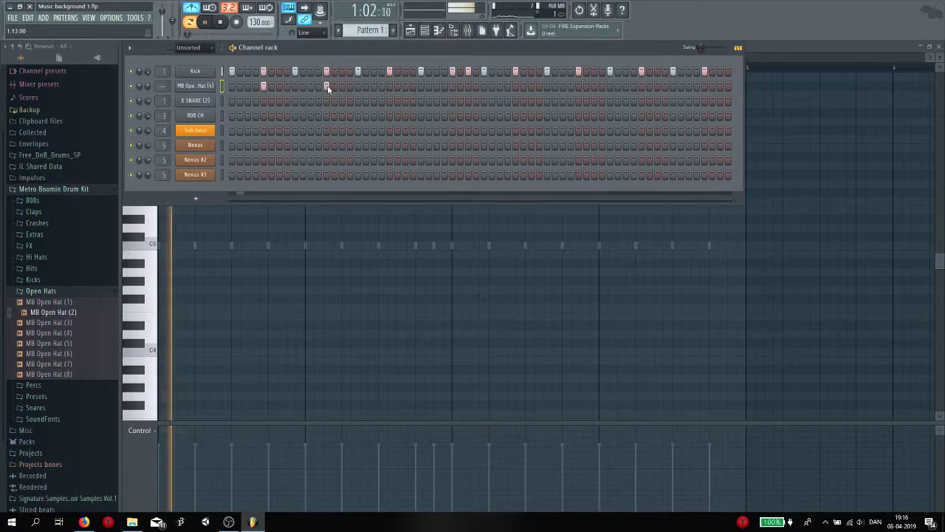
{"action": "key", "text": "space"}
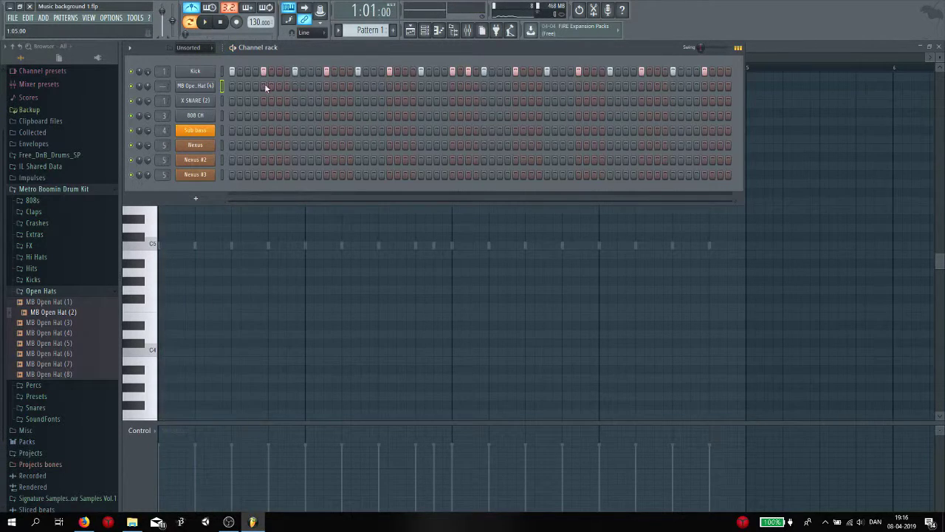
Try X SNARE (2) hits on steps 5, 13 and 21 of Pattern 1 against the kick, then clear them
{"action": "left_click", "coordinate": [390, 100]}
{"action": "key", "text": "space"}
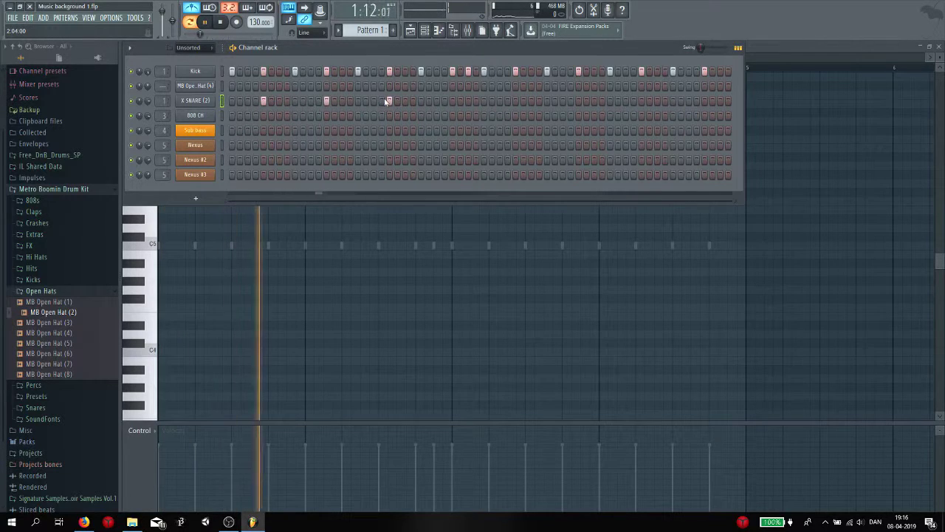
{"action": "key", "text": "space"}
{"action": "left_click_drag", "start_coordinate": [393, 100], "coordinate": [226, 99]}
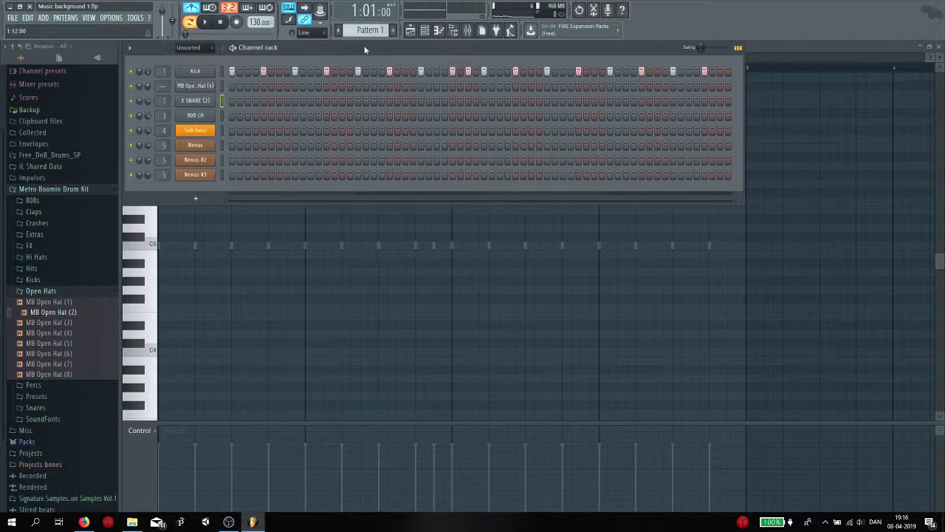
Switch to Pattern 3 and listen to its X SNARE (2) sequence
{"action": "scroll", "coordinate": [375, 30], "scroll_direction": "down", "scroll_amount": 2}
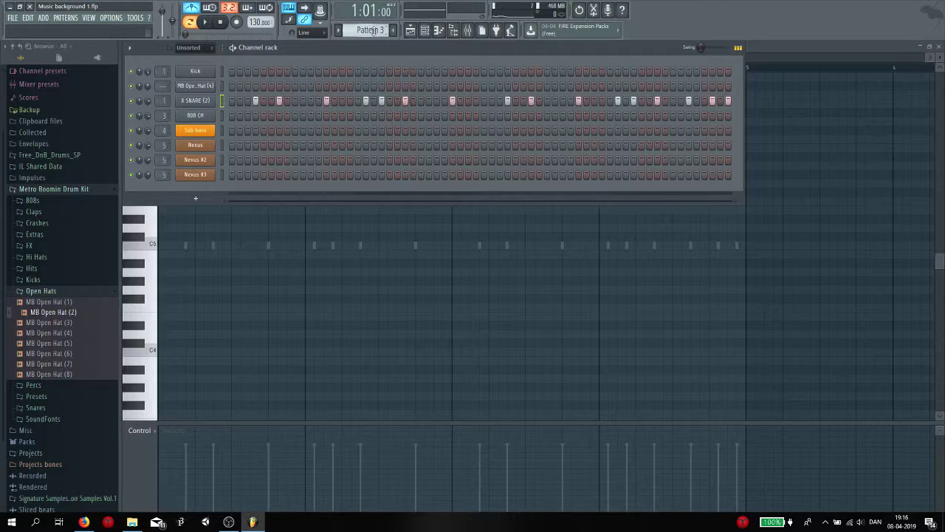
{"action": "key", "text": "space"}
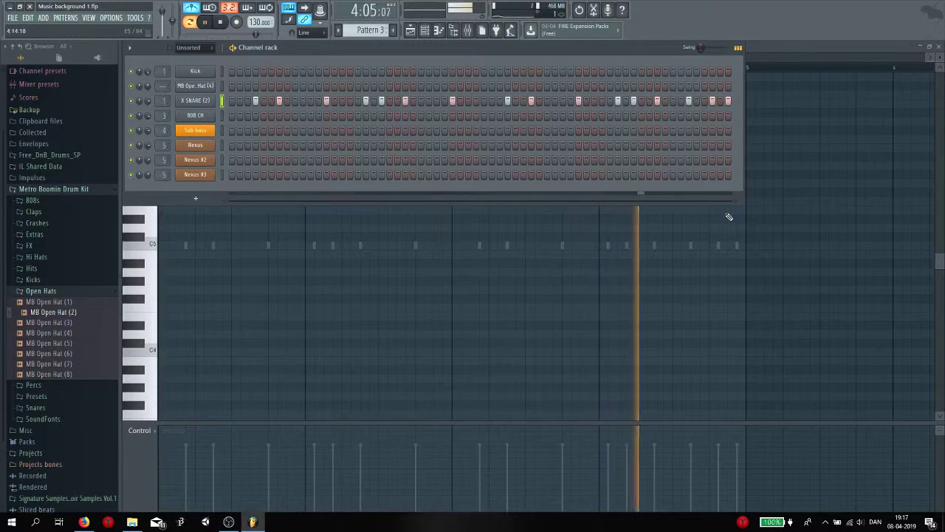
{"action": "key", "text": "space"}
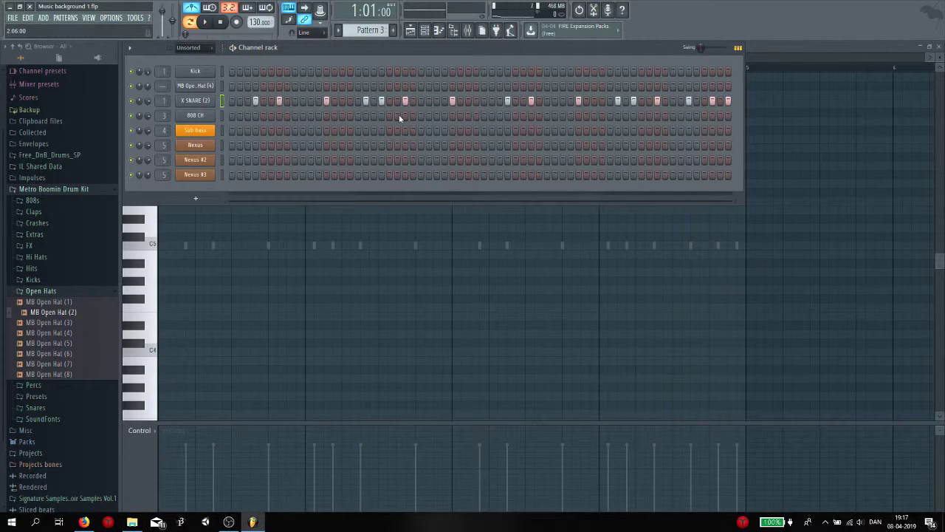
Fill every 4th Kick step in Pattern 3, play it with the snare, and cut the kick steps again
{"action": "right_click", "coordinate": [195, 71]}
{"action": "left_click", "coordinate": [313, 111]}
{"action": "key", "text": "space"}
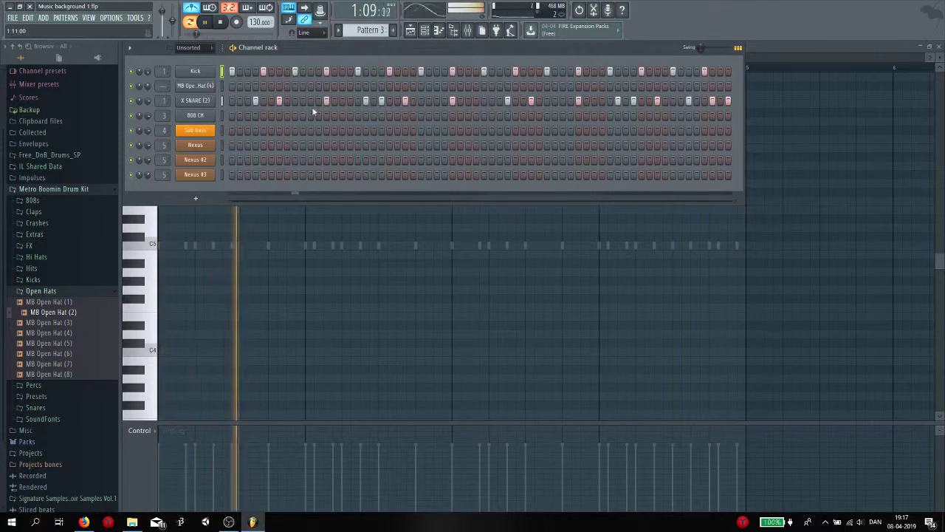
{"action": "key", "text": "space"}
{"action": "right_click", "coordinate": [197, 72]}
{"action": "left_click", "coordinate": [332, 72]}
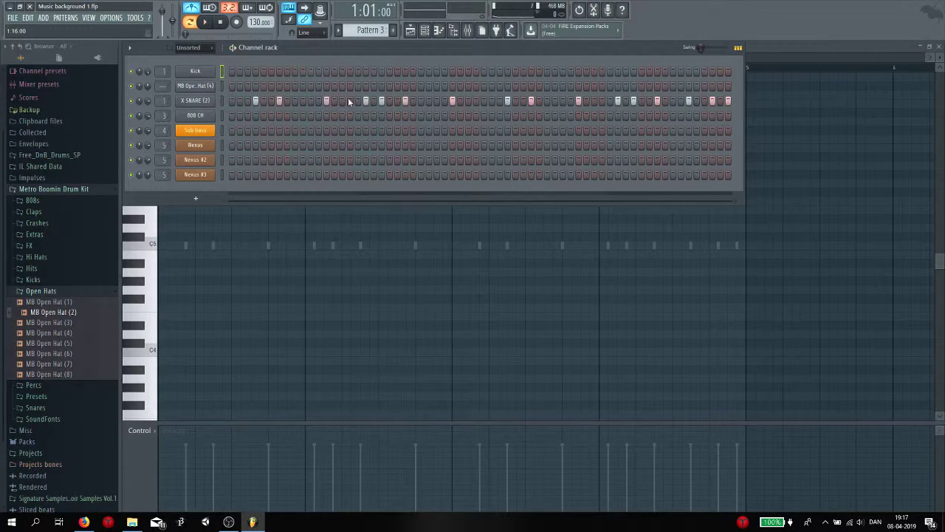
Switch to Pattern 2 and listen to its open hat part with the metronome turned off
{"action": "scroll", "coordinate": [371, 28], "scroll_direction": "up", "scroll_amount": 1}
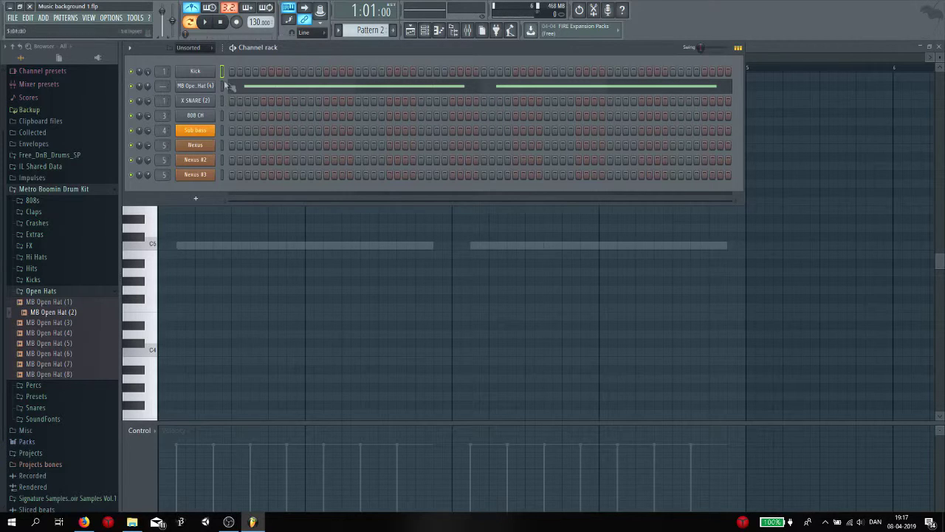
{"action": "key", "text": "space"}
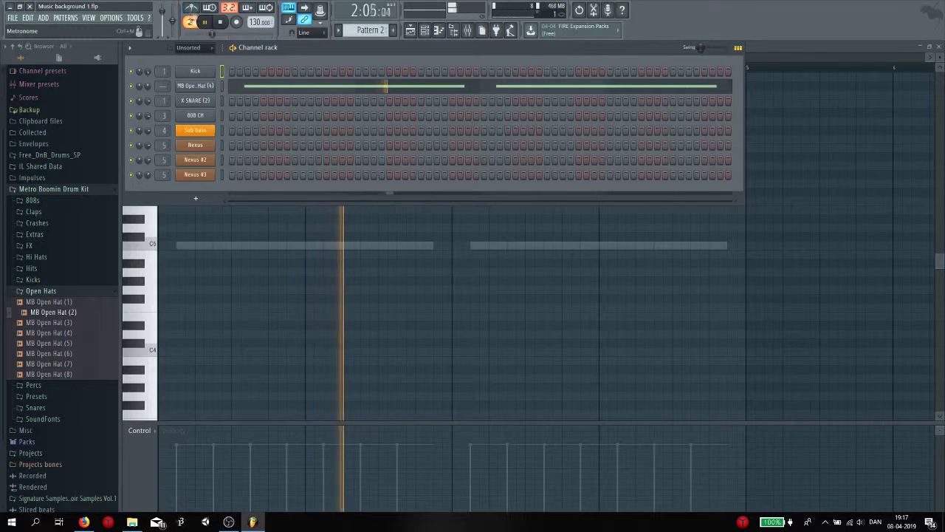
{"action": "key", "text": "space"}
Play Pattern 2's open hat with a Kick on every 4th step, then cut the kick steps
{"action": "key", "text": "space"}
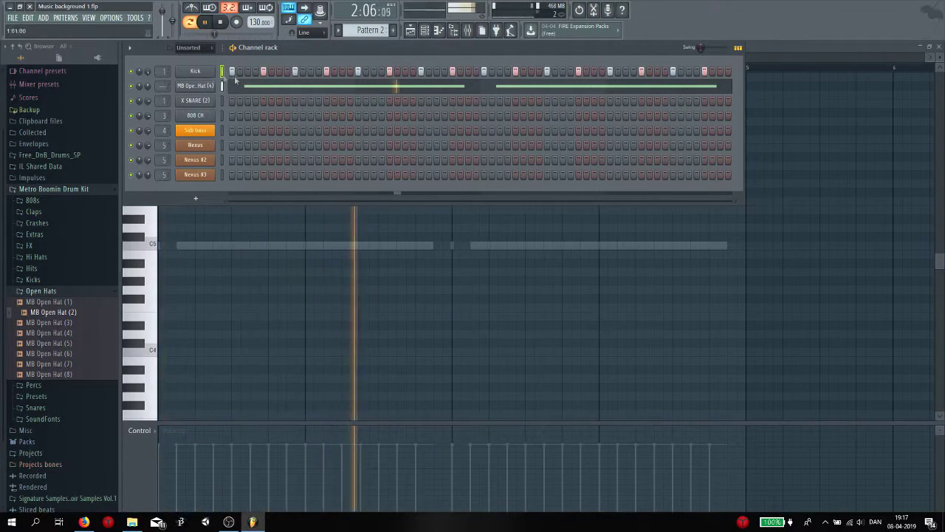
{"action": "right_click", "coordinate": [209, 73]}
{"action": "left_click", "coordinate": [354, 71]}
{"action": "key", "text": "space"}
Switch to Pattern 4 and listen to its 808 CH sequence
{"action": "scroll", "coordinate": [380, 30], "scroll_direction": "up", "scroll_amount": 1}
{"action": "scroll", "coordinate": [379, 30], "scroll_direction": "down", "scroll_amount": 2}
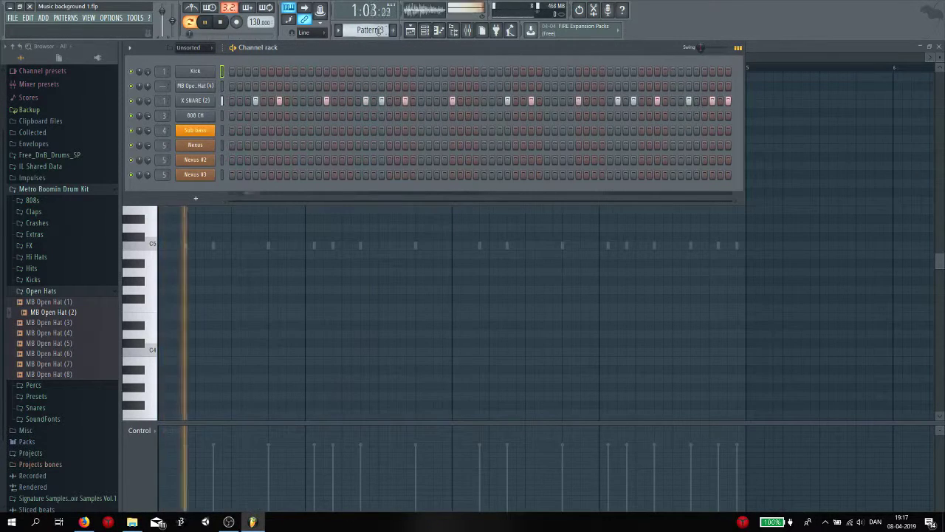
{"action": "scroll", "coordinate": [379, 30], "scroll_direction": "down", "scroll_amount": 1}
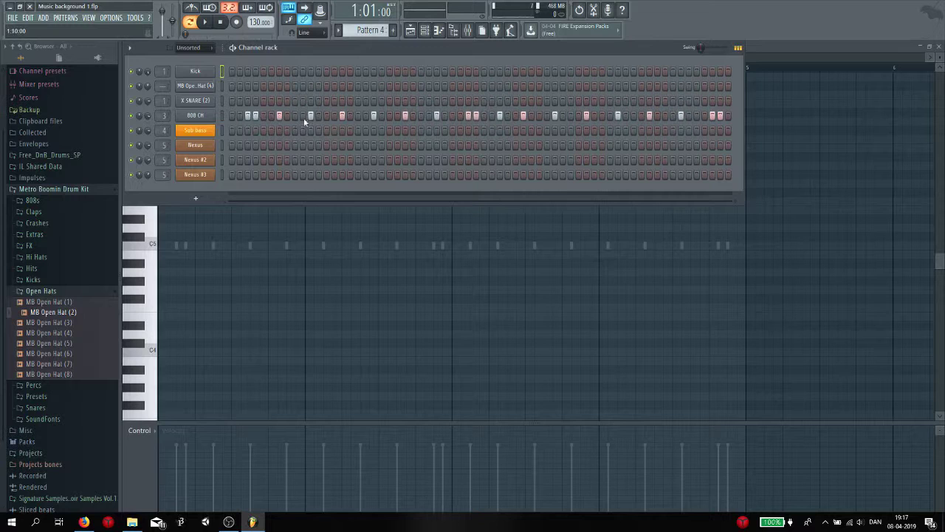
{"action": "key", "text": "space"}
{"action": "key", "text": "space"}
Fill every 4th Kick step in Pattern 4, play it with the 808 CH, and cut the kick steps again
{"action": "right_click", "coordinate": [214, 69]}
{"action": "left_click", "coordinate": [339, 112]}
{"action": "key", "text": "space"}
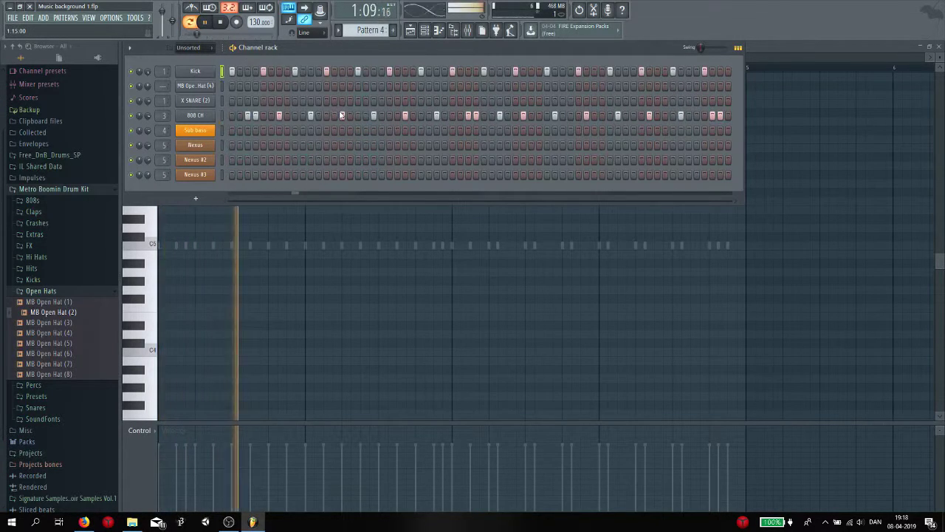
{"action": "key", "text": "space"}
{"action": "right_click", "coordinate": [210, 69]}
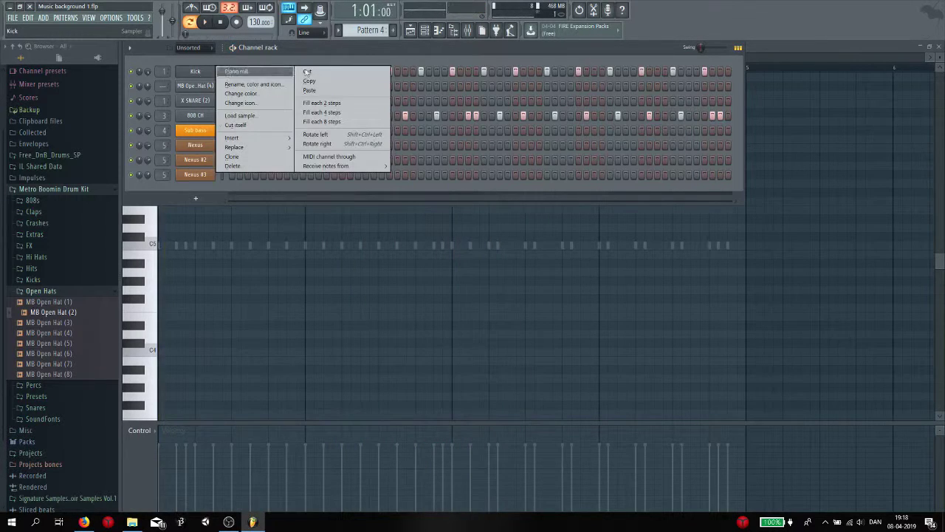
{"action": "left_click", "coordinate": [310, 70]}
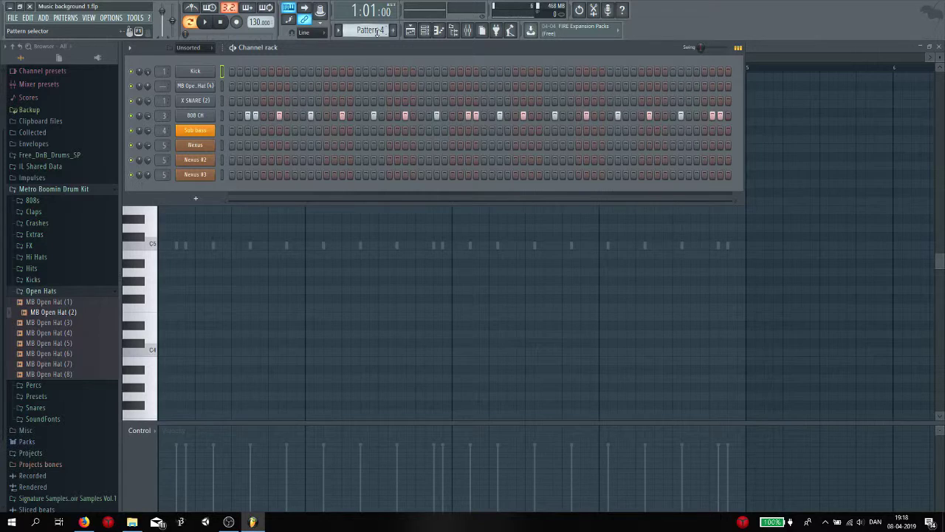
Switch to Pattern 5 and listen to its Sub bass part with the metronome turned off
{"action": "scroll", "coordinate": [377, 31], "scroll_direction": "down", "scroll_amount": 1}
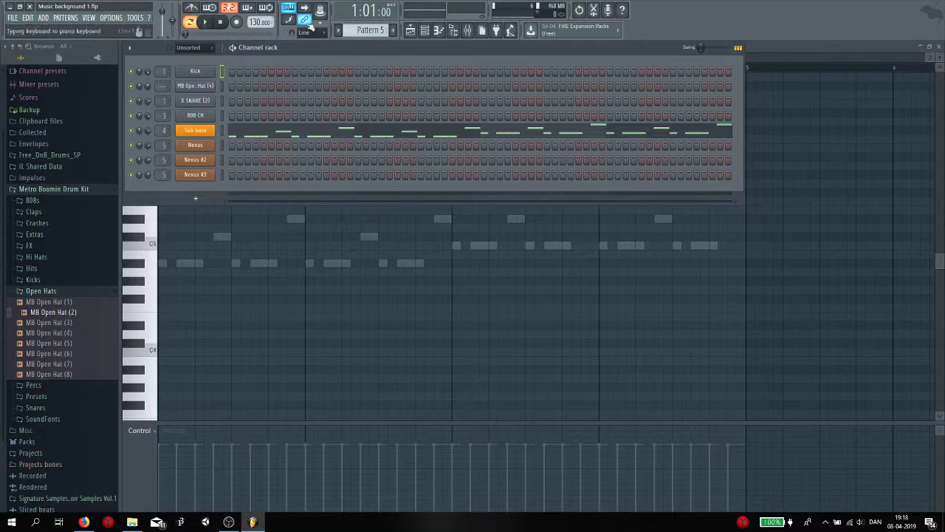
{"action": "key", "text": "space"}
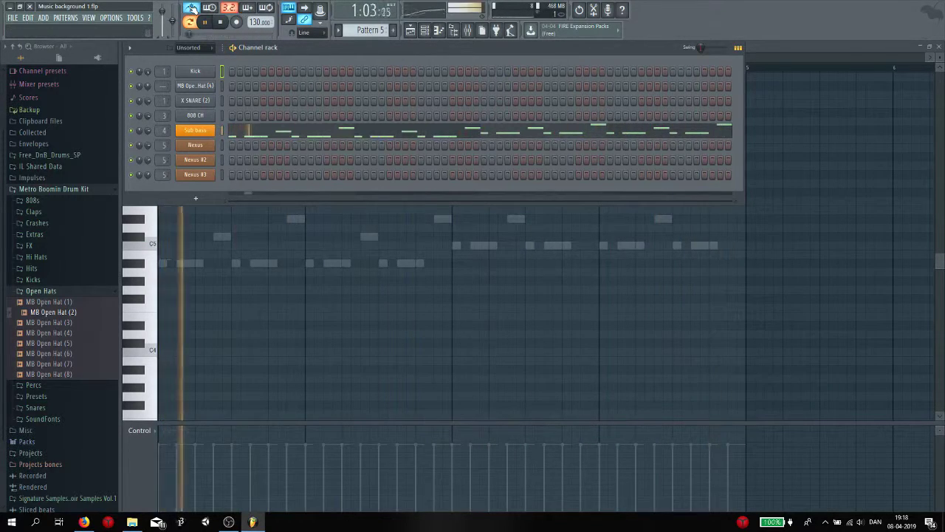
{"action": "key", "text": "space"}
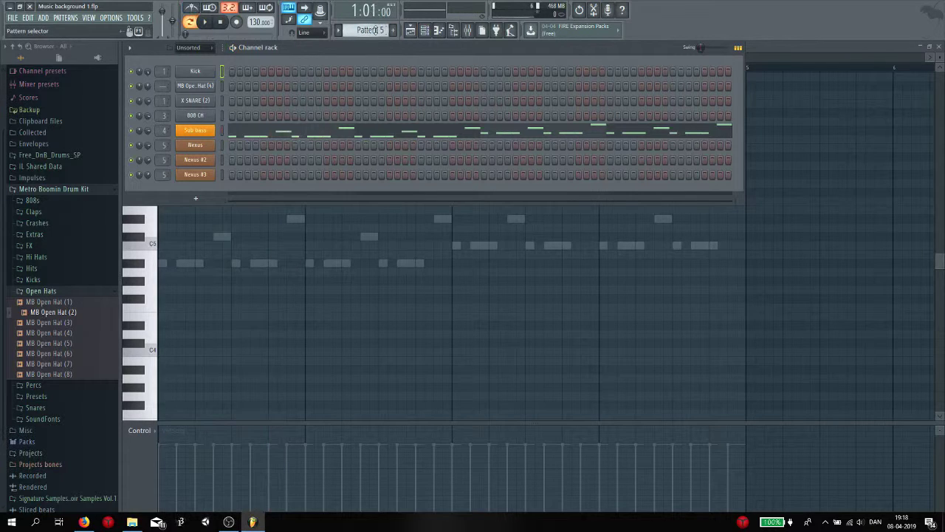
Fill every 4th Kick step in Pattern 5, play it with the Sub bass, and cut the kick steps again
{"action": "right_click", "coordinate": [197, 72]}
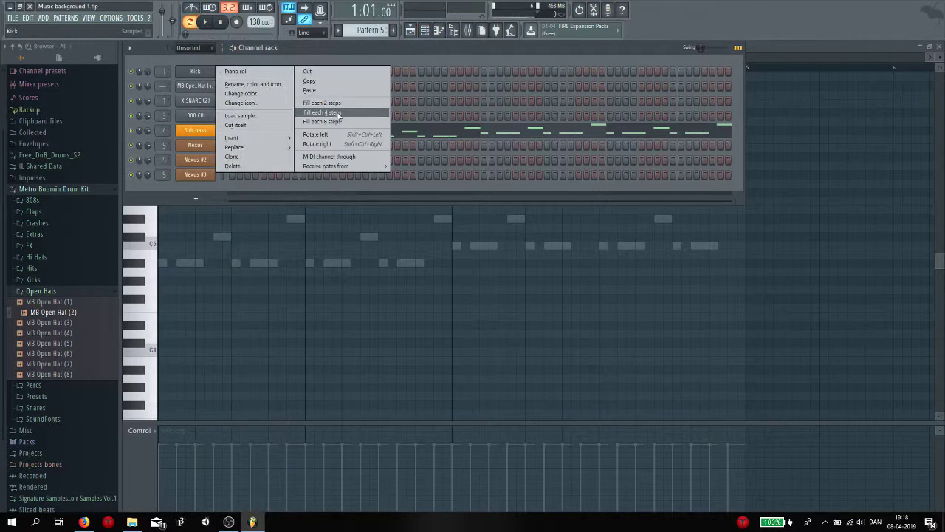
{"action": "left_click", "coordinate": [336, 111]}
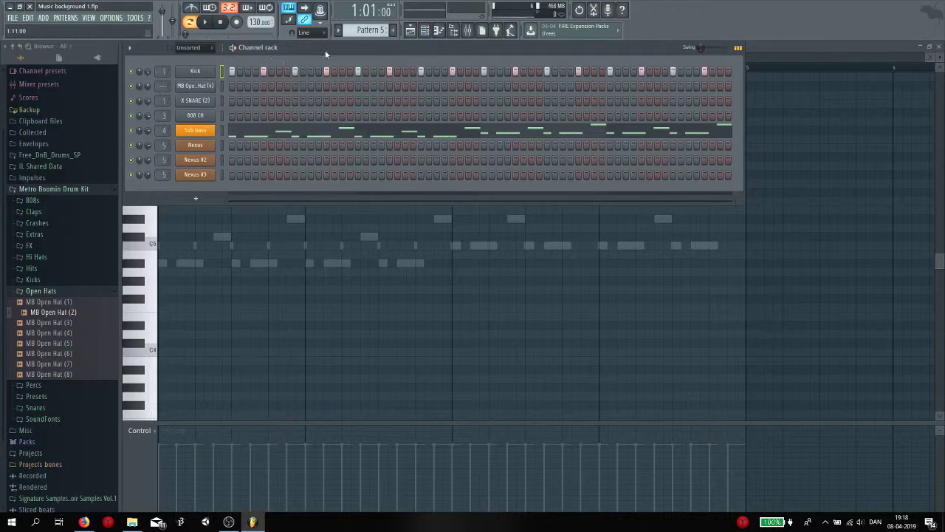
{"action": "key", "text": "space"}
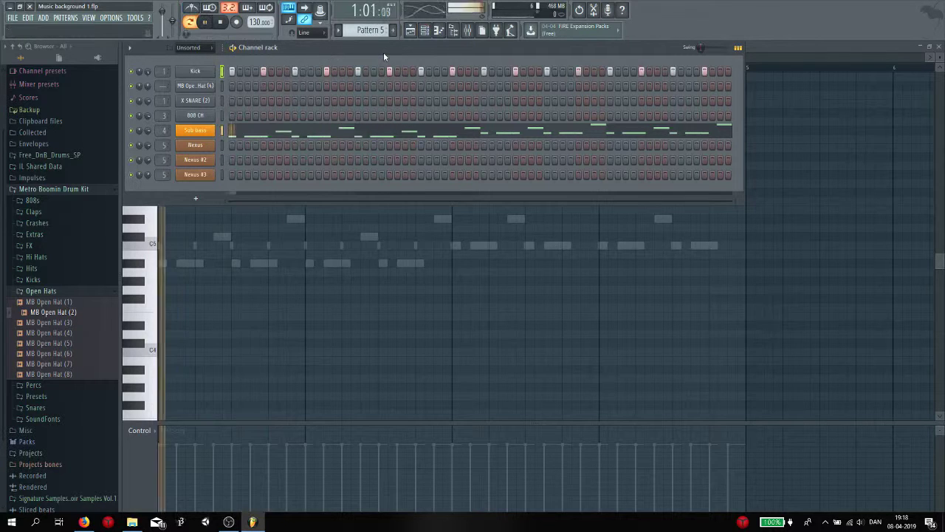
{"action": "key", "text": "space"}
{"action": "right_click", "coordinate": [198, 72]}
{"action": "left_click", "coordinate": [347, 72]}
Play Patterns 6, 7 and 8 in turn to hear the Nexus, Nexus #2 and Nexus #3 melody parts
{"action": "scroll", "coordinate": [369, 30], "scroll_direction": "down", "scroll_amount": 1}
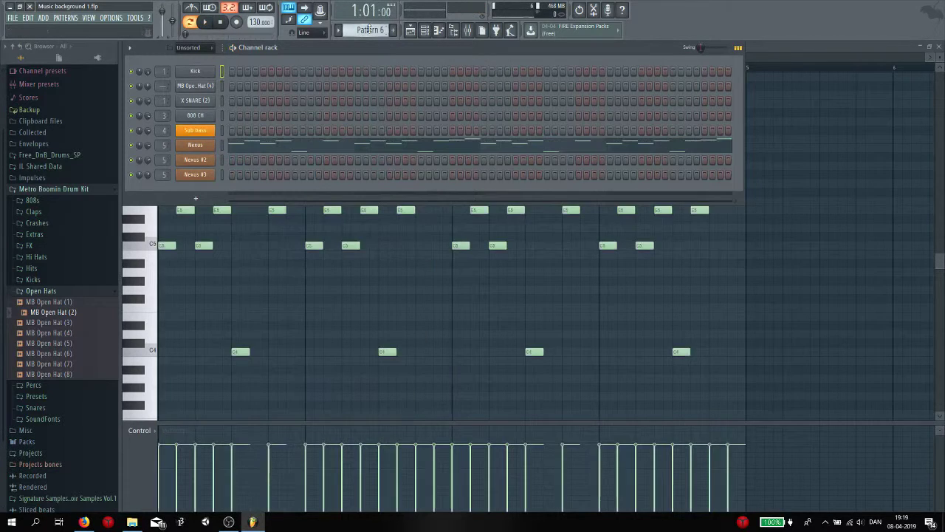
{"action": "key", "text": "space"}
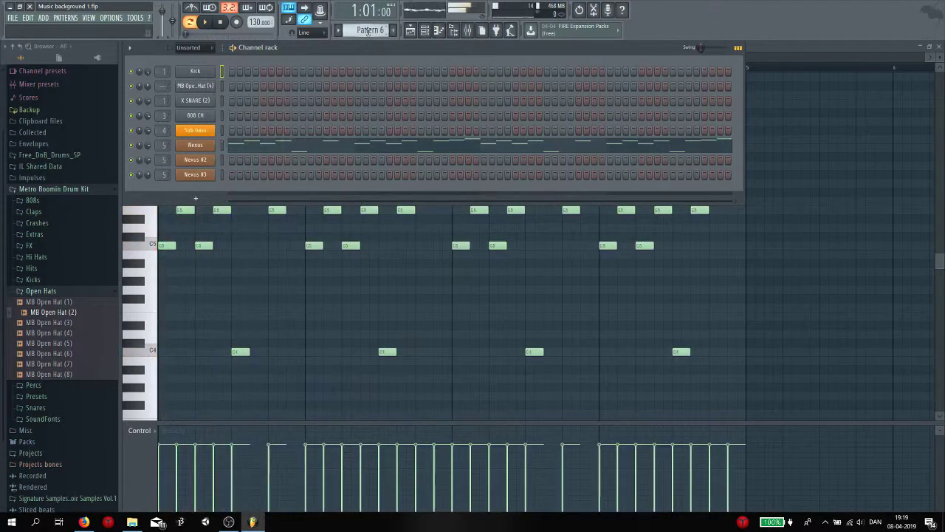
{"action": "scroll", "coordinate": [368, 31], "scroll_direction": "down", "scroll_amount": 1}
{"action": "key", "text": "space"}
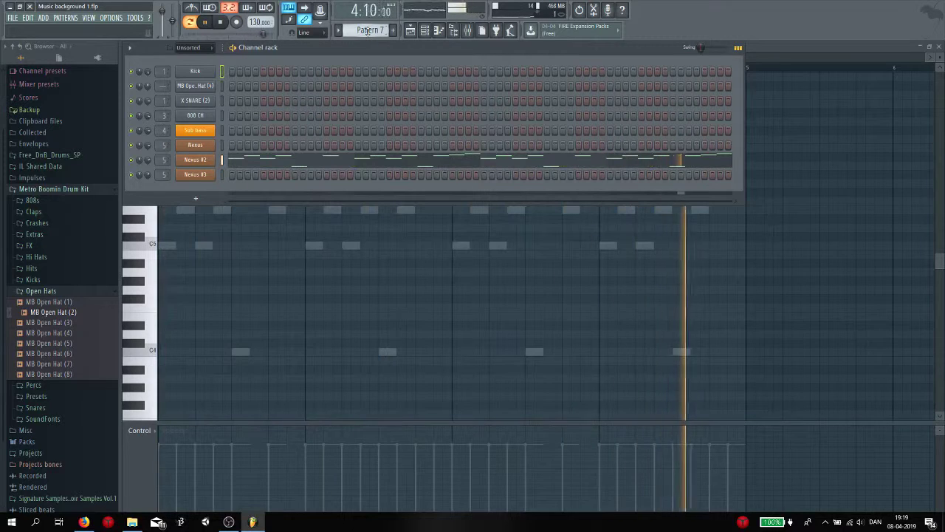
{"action": "key", "text": "space"}
{"action": "scroll", "coordinate": [368, 30], "scroll_direction": "down", "scroll_amount": 1}
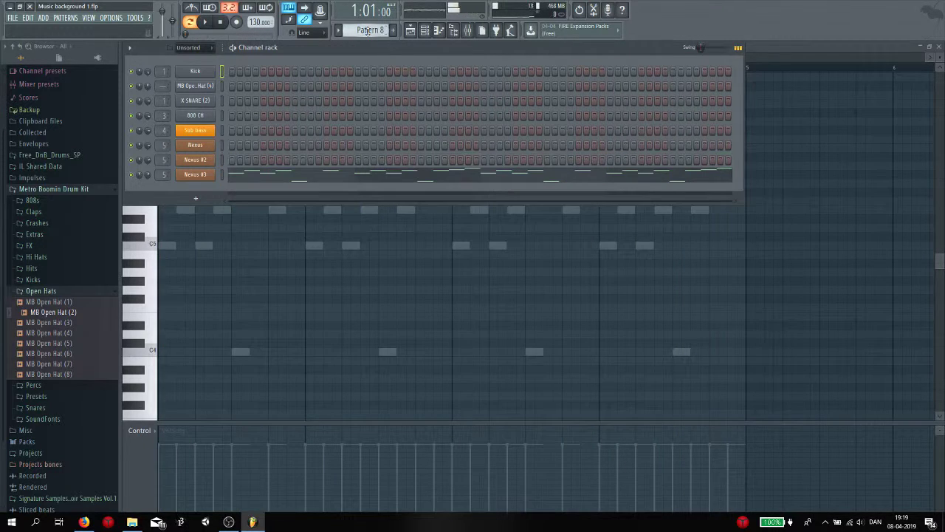
{"action": "key", "text": "space"}
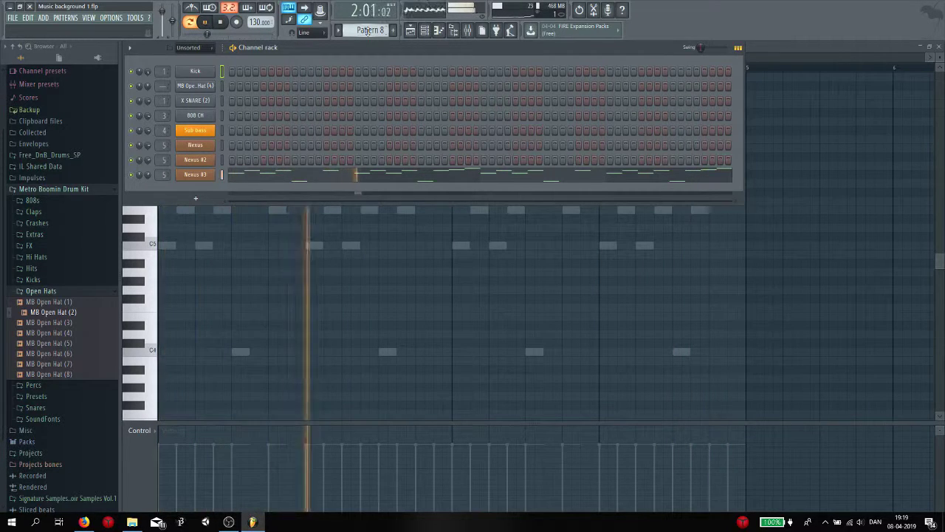
{"action": "key", "text": "space"}
Return to Pattern 1 and open the playlist to look over how the patterns are arranged along the song
{"action": "scroll", "coordinate": [373, 31], "scroll_direction": "down", "scroll_amount": 7}
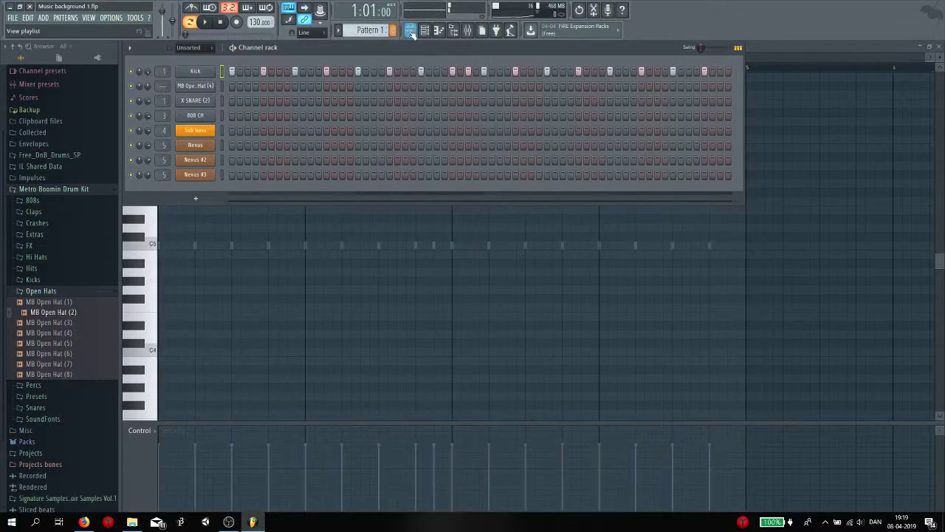
{"action": "left_click", "coordinate": [411, 31]}
{"action": "left_click_drag", "start_coordinate": [408, 61], "coordinate": [577, 61]}
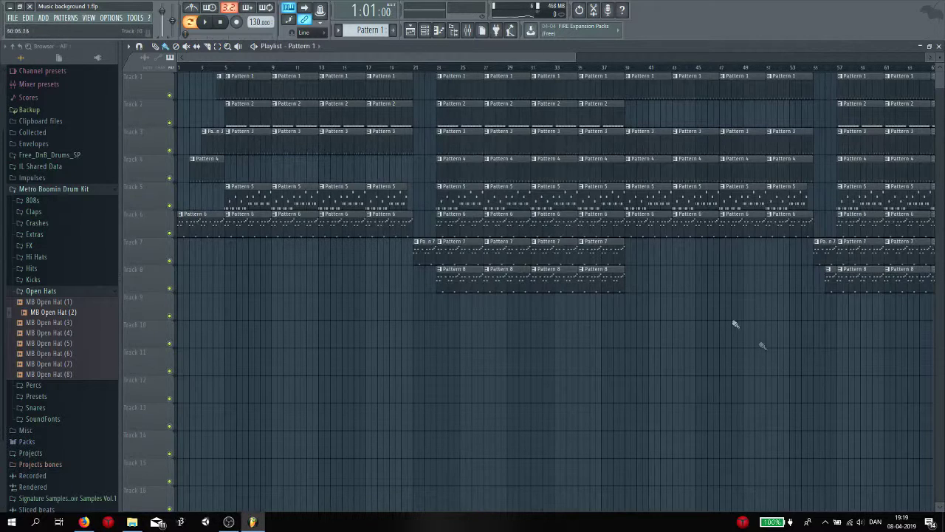
Play the arrangement from bar 1 in song mode and adjust the computer's playback volume while it runs
{"action": "key", "text": "space"}
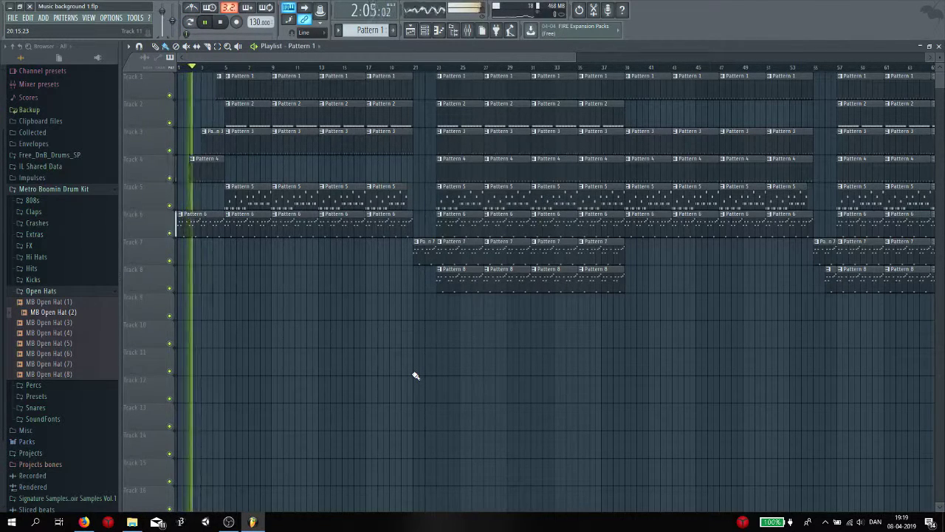
{"action": "key", "text": "XF86AudioRaiseVolume"}
{"action": "key", "text": "XF86AudioLowerVolume"}
{"action": "key", "text": "XF86AudioLowerVolume"}
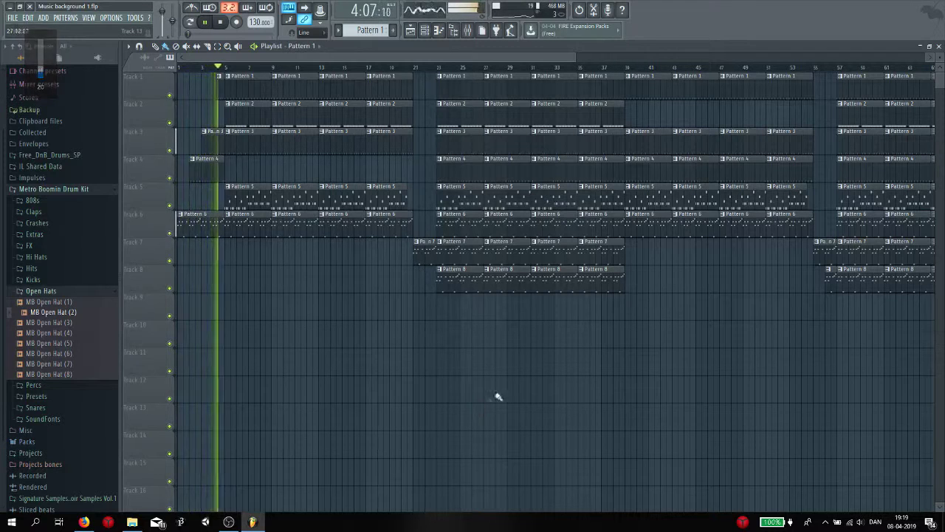
{"action": "key", "text": "XF86AudioLowerVolume"}
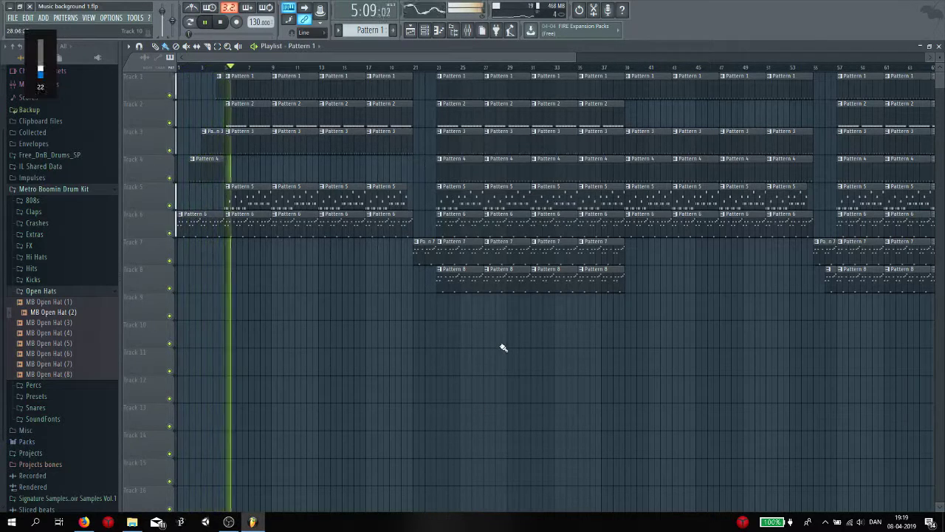
{"action": "key", "text": "XF86AudioRaiseVolume"}
{"action": "key", "text": "XF86AudioRaiseVolume"}
{"action": "key", "text": "XF86AudioRaiseVolume"}
{"action": "key", "text": "XF86AudioRaiseVolume"}
{"action": "key", "text": "XF86AudioRaiseVolume"}
{"action": "key", "text": "XF86AudioRaiseVolume"}
{"action": "key", "text": "XF86AudioRaiseVolume"}
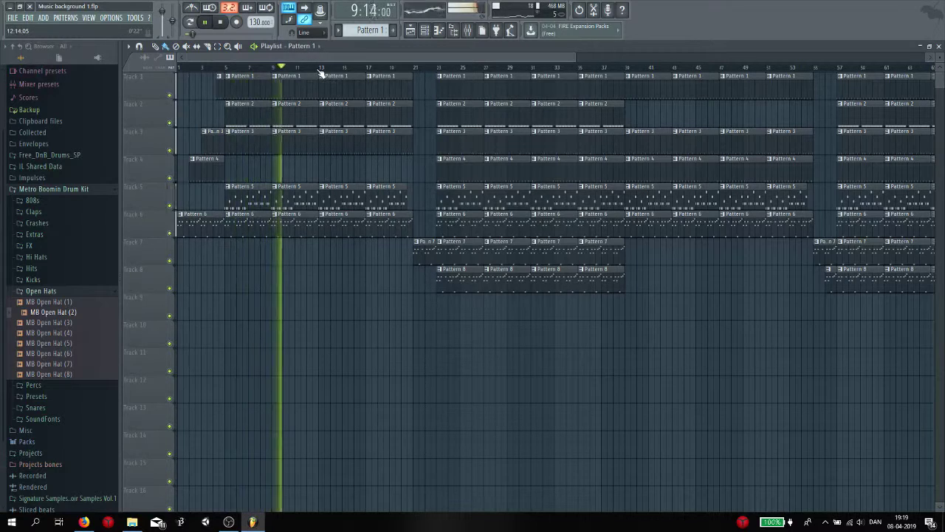
Move playback to bar 17, listen through the section where Patterns 7 and 8 come in, and stop
{"action": "left_click", "coordinate": [367, 69]}
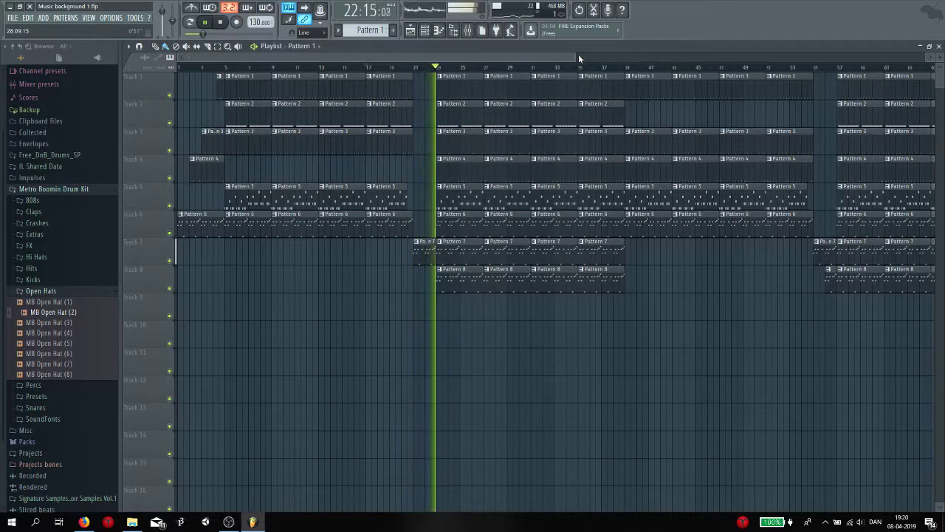
{"action": "left_click_drag", "start_coordinate": [557, 58], "coordinate": [590, 58]}
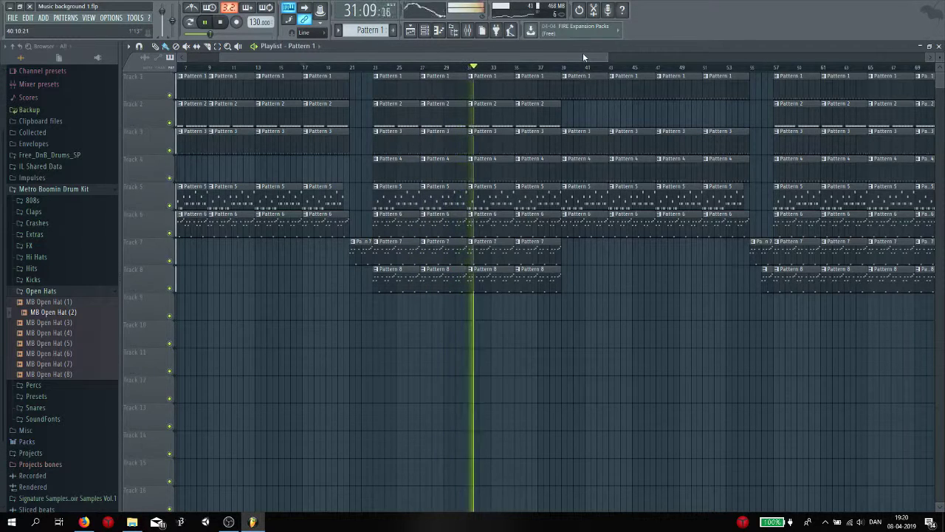
{"action": "key", "text": "space"}
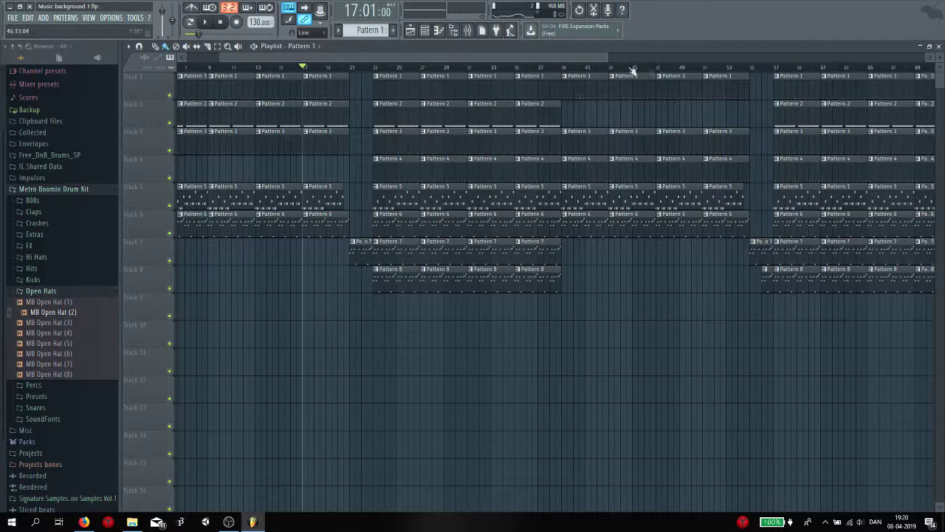
Return to the start of the arrangement and switch to the OBS window
{"action": "left_click_drag", "start_coordinate": [577, 56], "coordinate": [434, 55]}
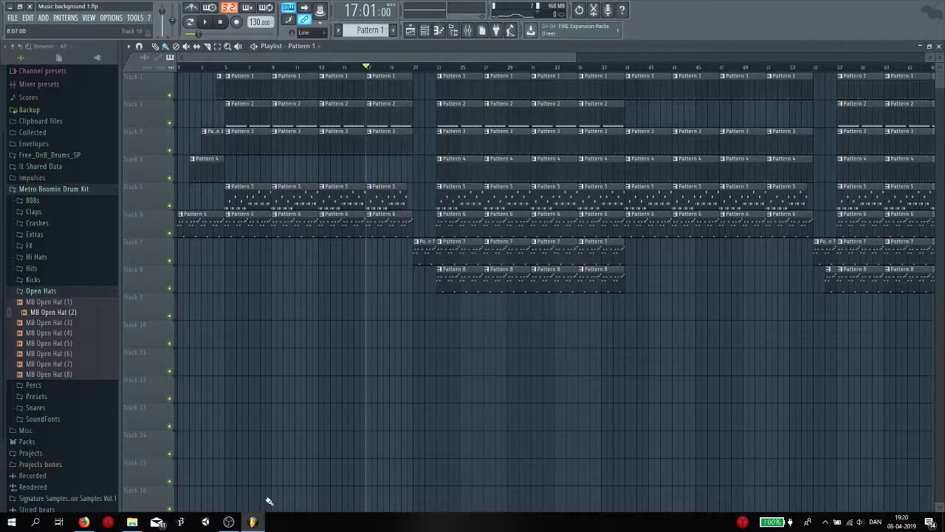
{"action": "left_click", "coordinate": [229, 521]}
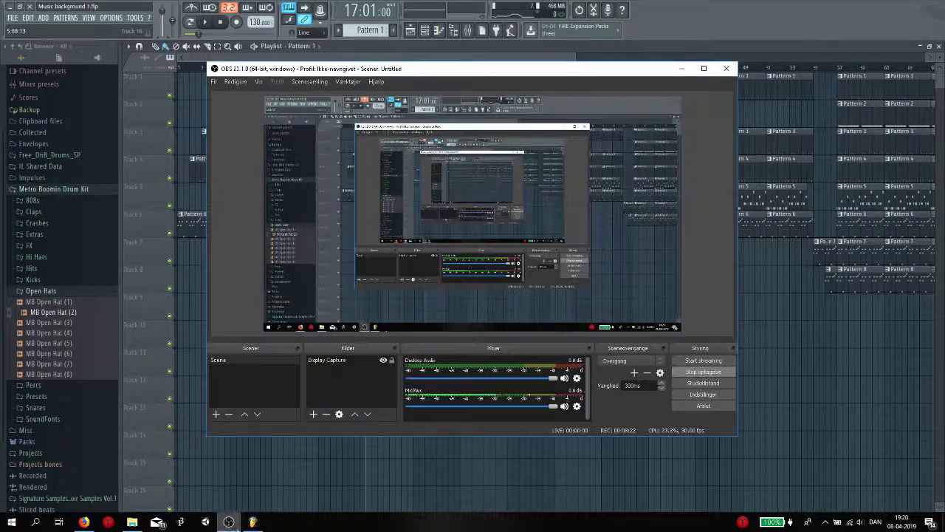